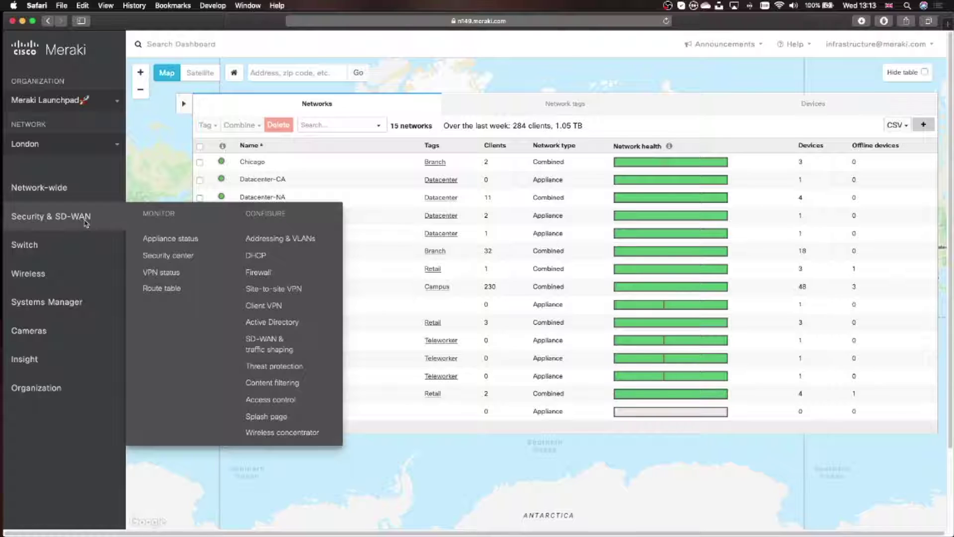
- Open the London network's Threat protection settings and view the Advanced Malware Protection mode options
click(279, 365)
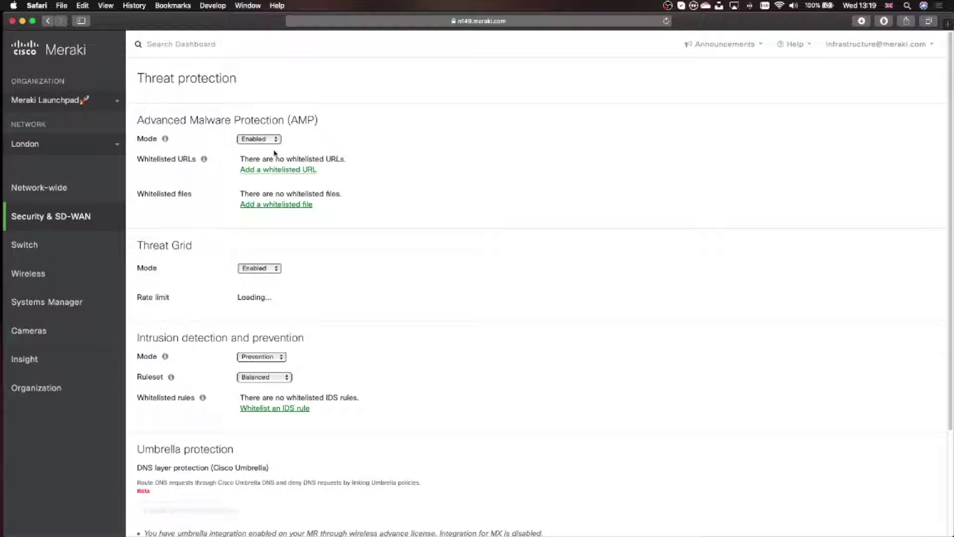
click(272, 141)
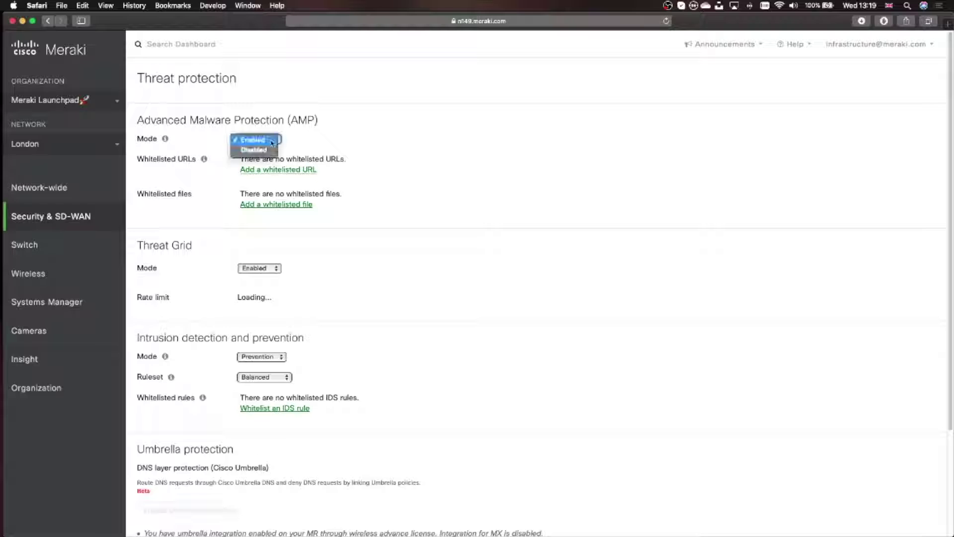
click(329, 145)
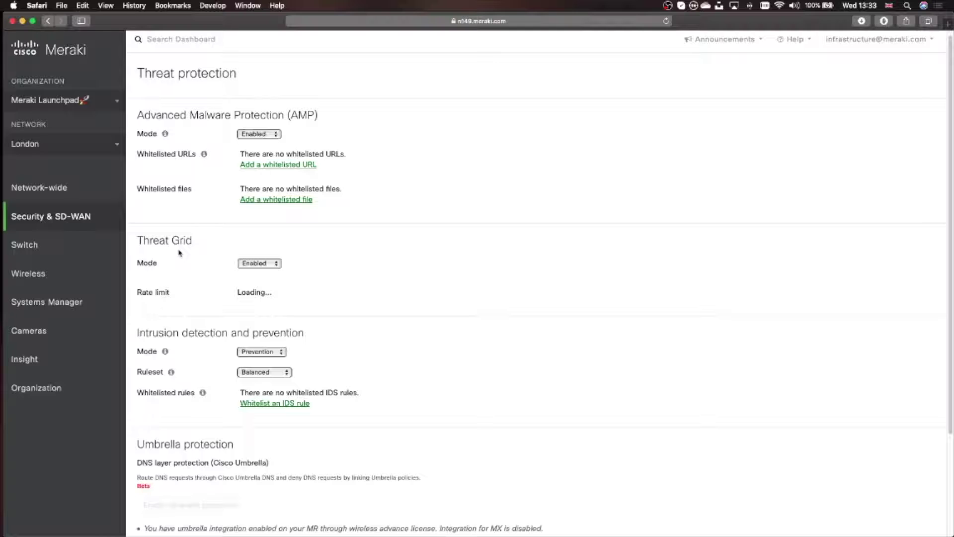
- Open the organization settings in a separate tab, check the Threat Grid integration section, and return to Threat protection
mouse_move(36, 393)
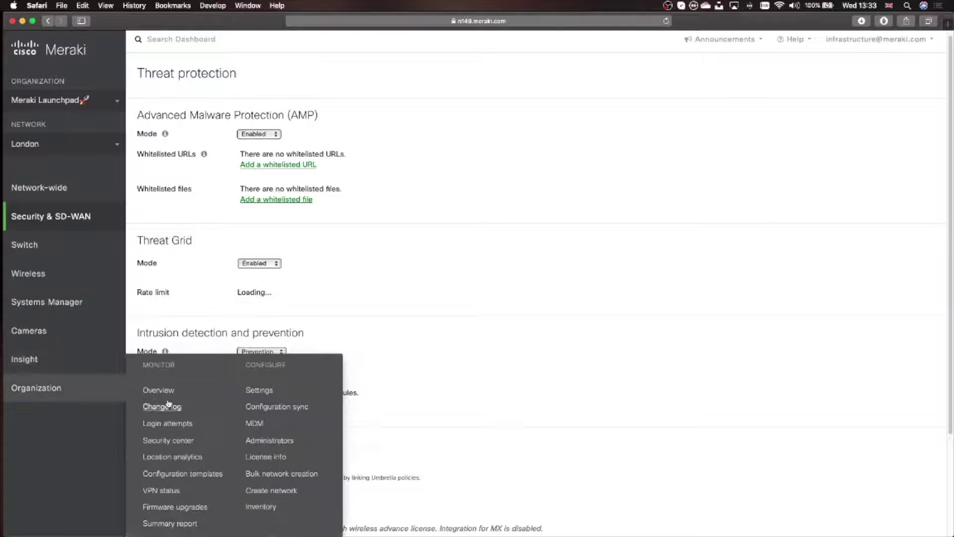
right_click(260, 386)
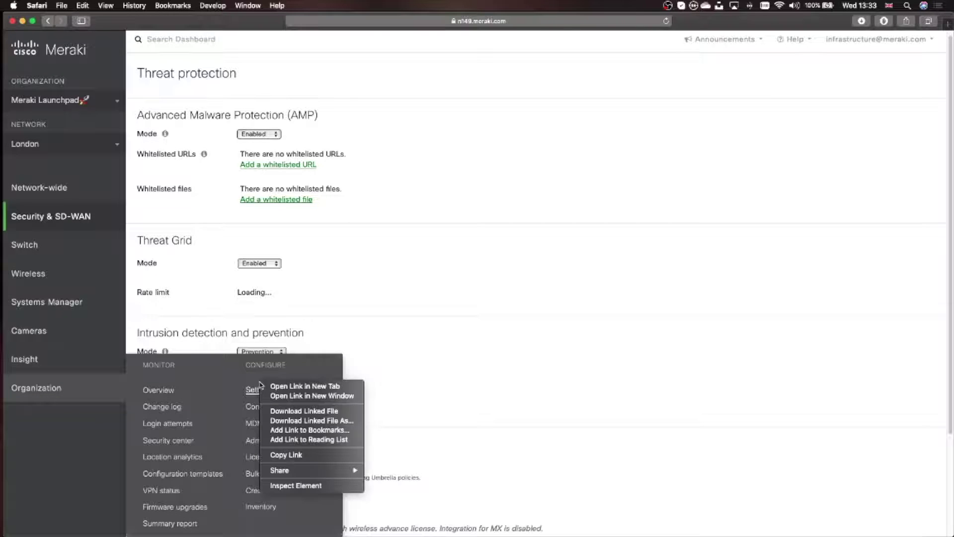
click(291, 385)
click(652, 40)
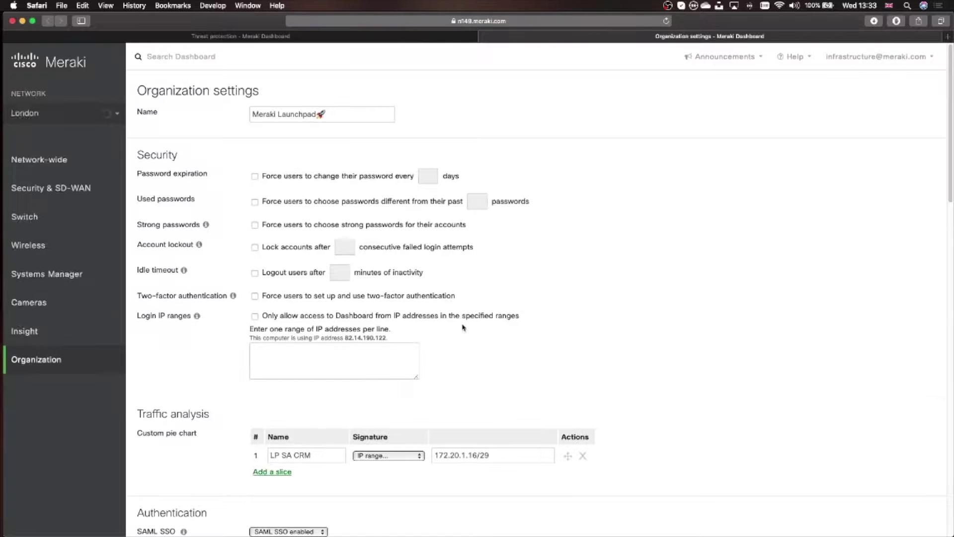
scroll(463, 327, down, 20)
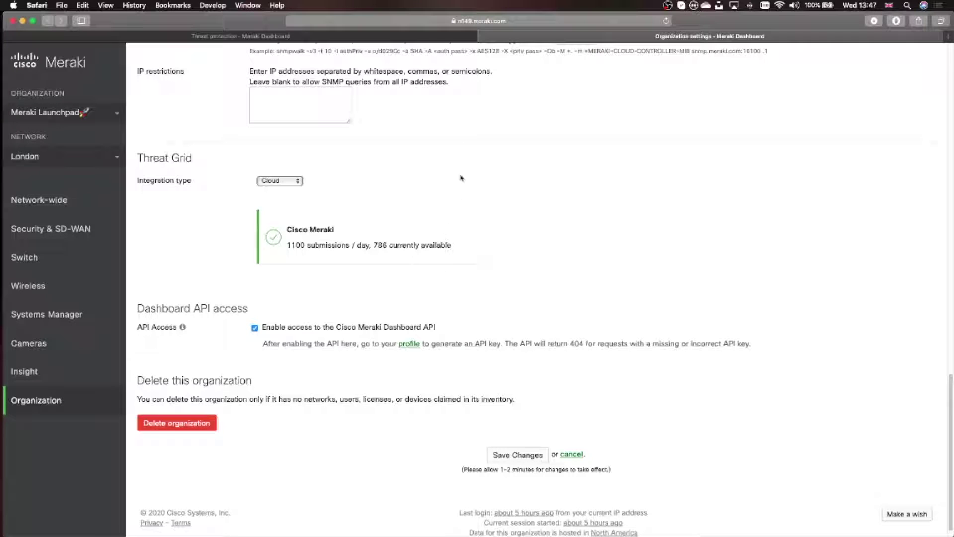
click(484, 36)
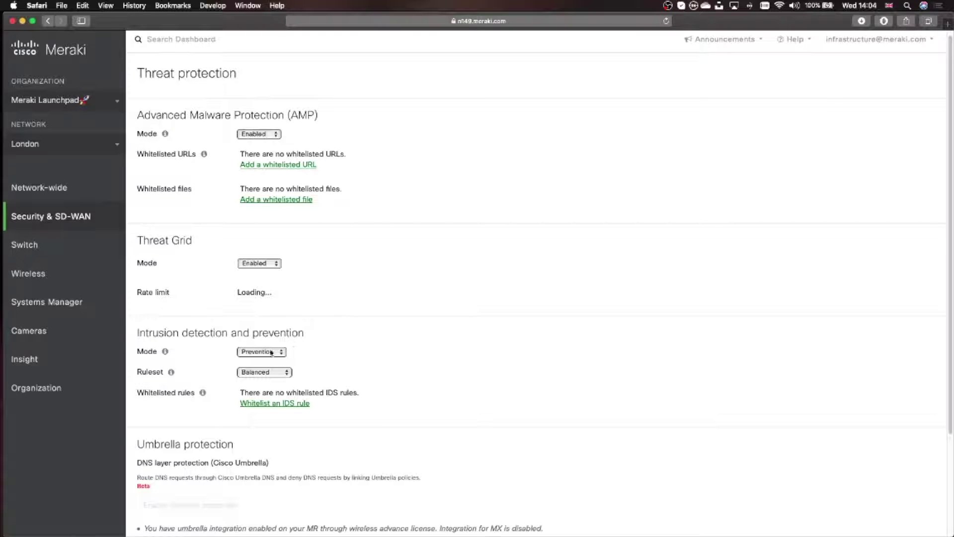
- Review the intrusion detection and prevention mode and ruleset options, keeping Prevention and Balanced selected
click(270, 352)
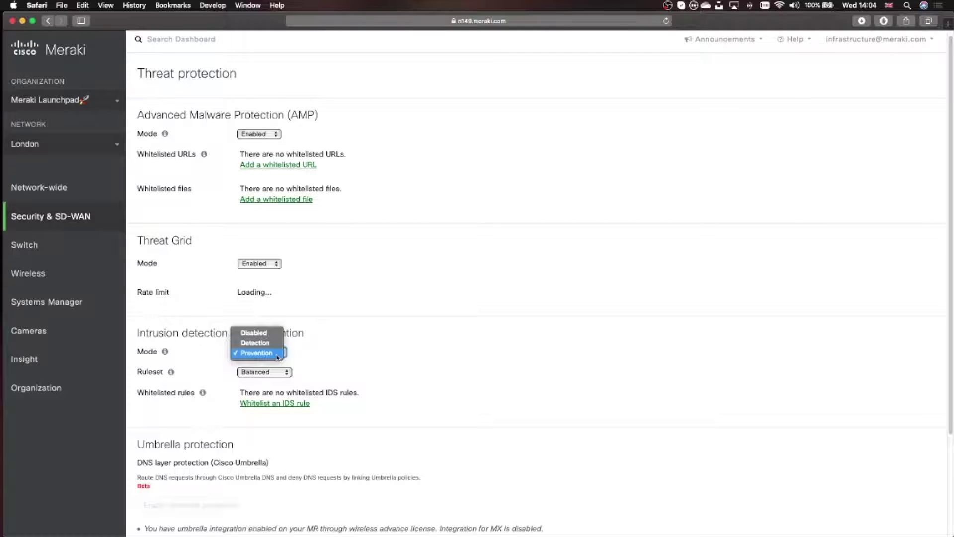
click(277, 354)
click(284, 373)
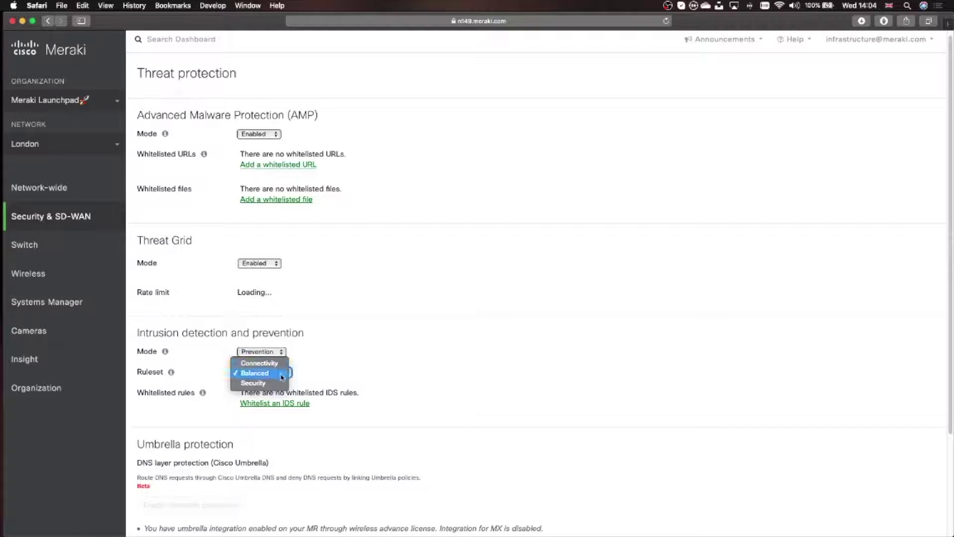
click(299, 388)
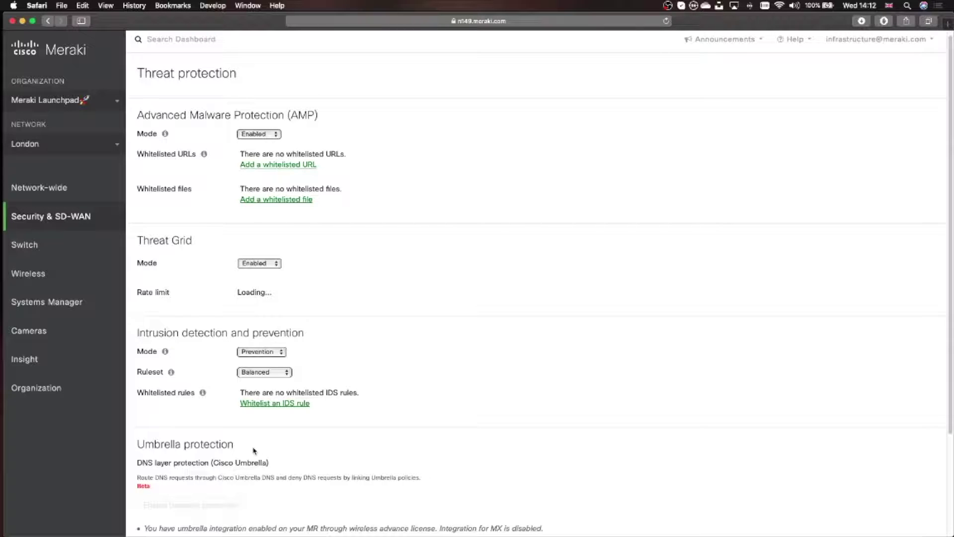
- Search the Cisco dCloud catalog in a separate tab for "secure cloud managed wifi", and return to Threat protection
key(super+t)
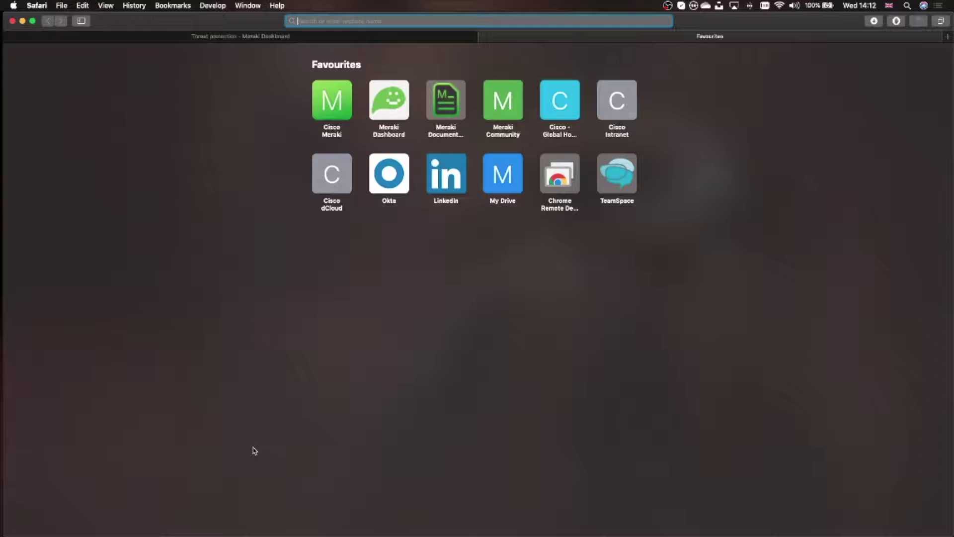
click(326, 184)
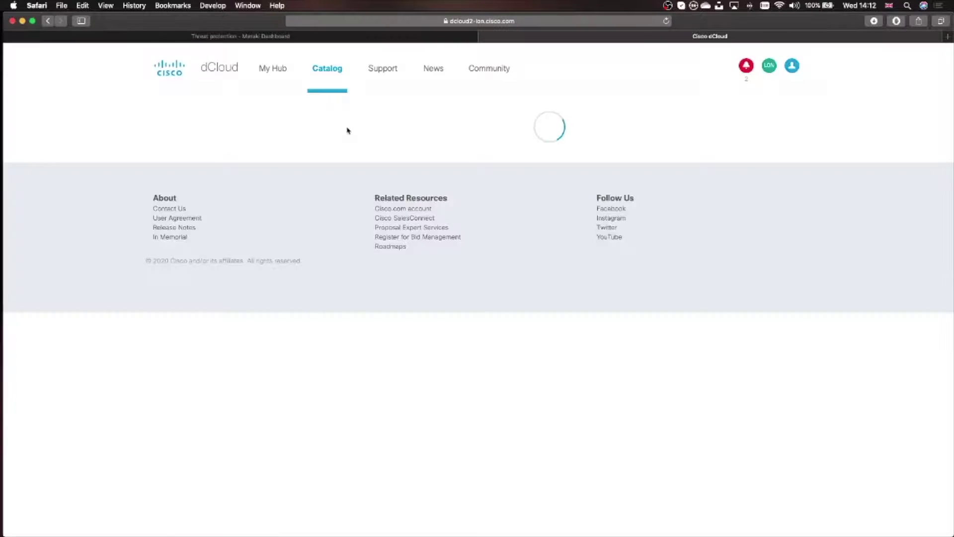
click(419, 261)
text(secu)
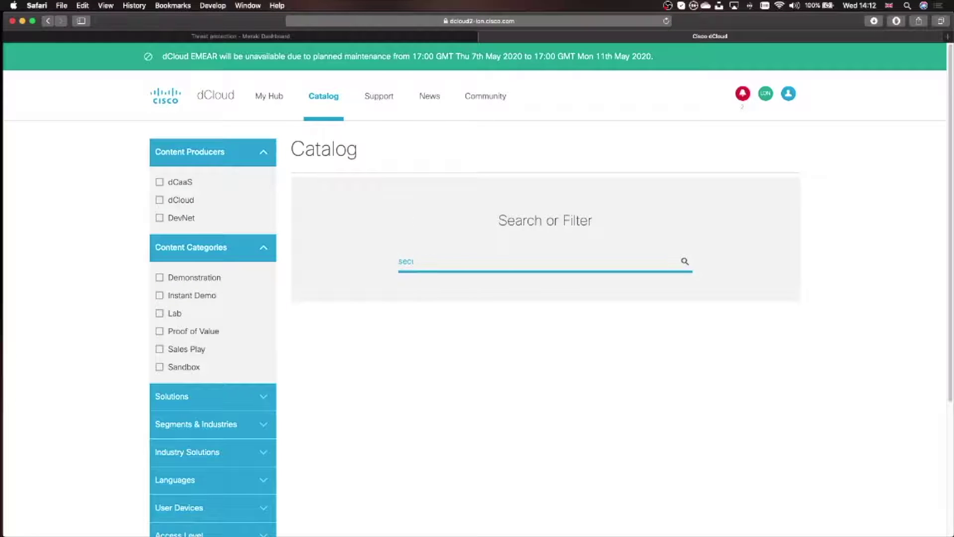
text(re cloud managed wifi)
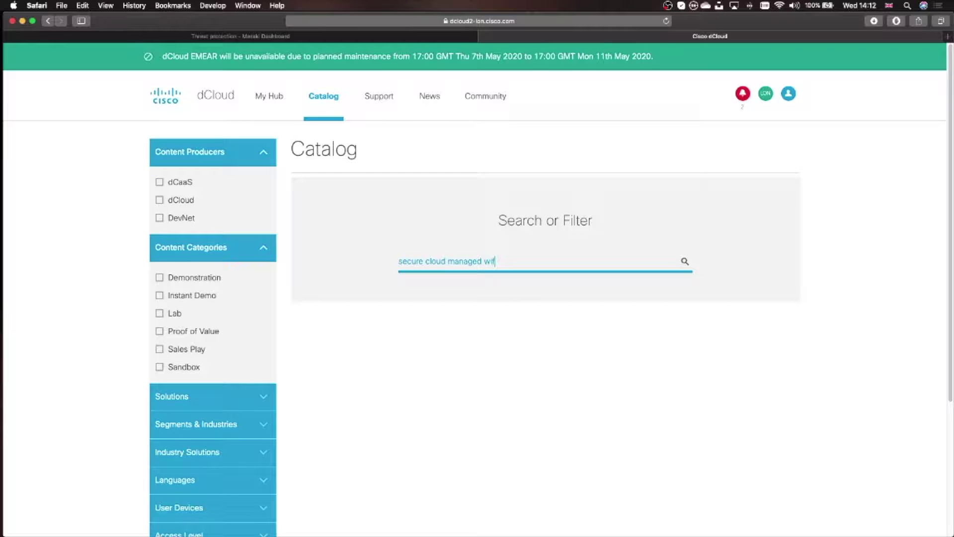
key(Return)
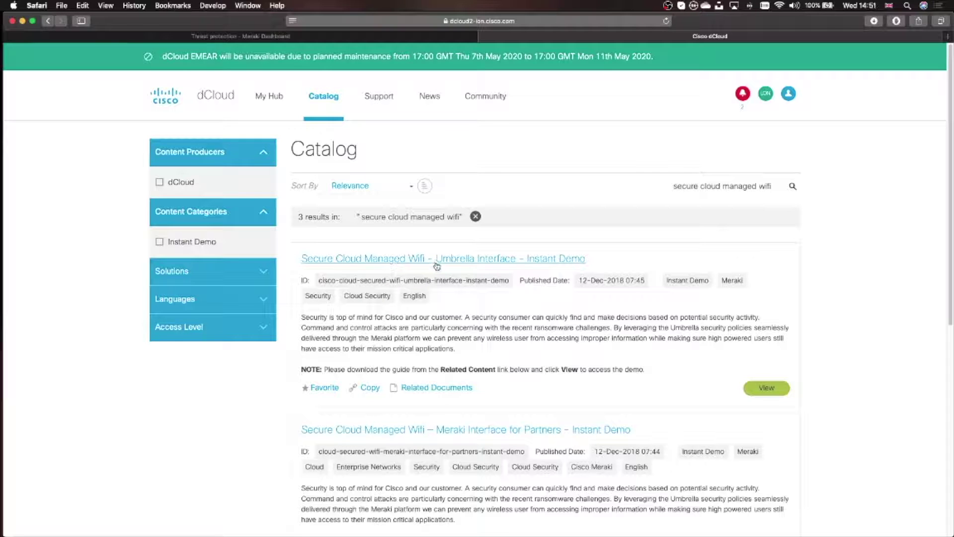
click(485, 37)
- Open the wireless Firewall & traffic shaping settings and list the Umbrella policies available for the mCLOUD-BRANCH-LON-Corp SSID
scroll(472, 324, down, 4)
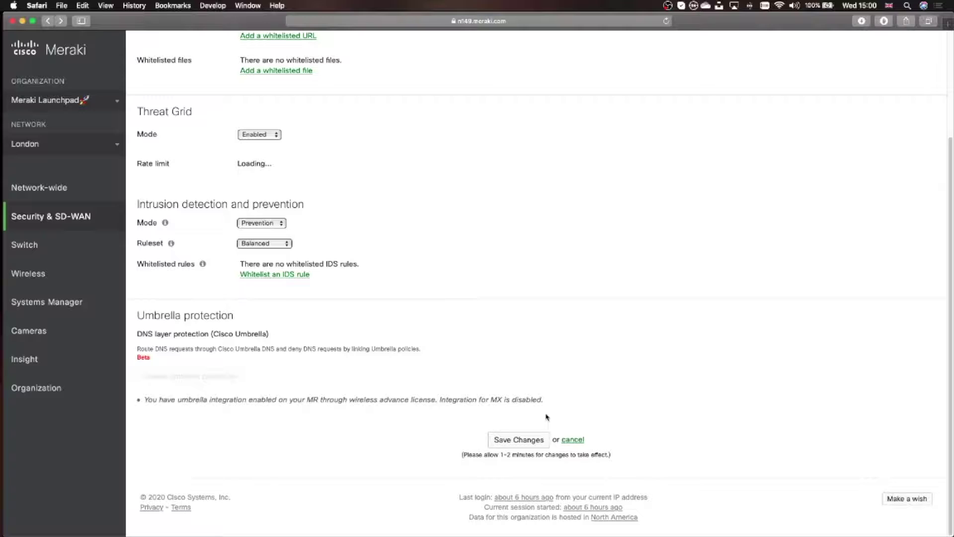
mouse_move(98, 283)
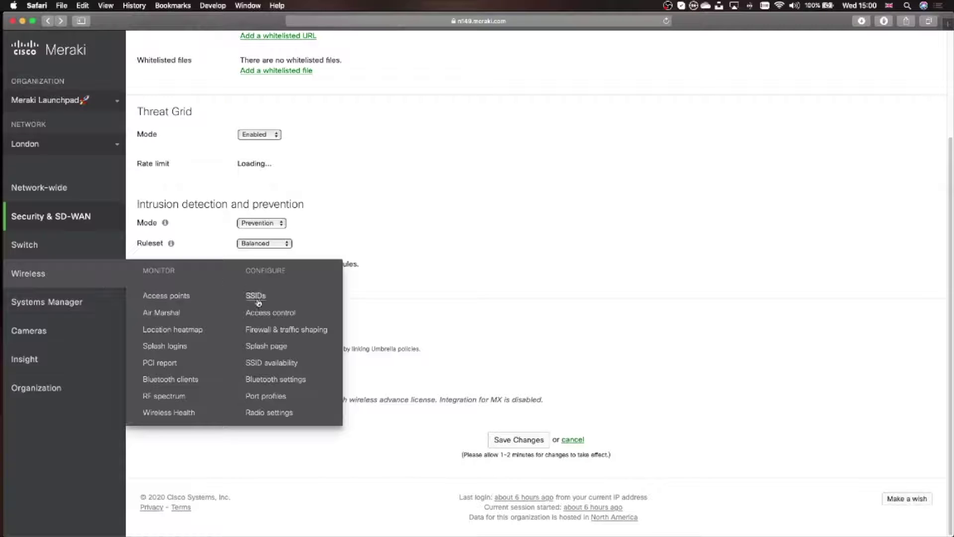
click(282, 330)
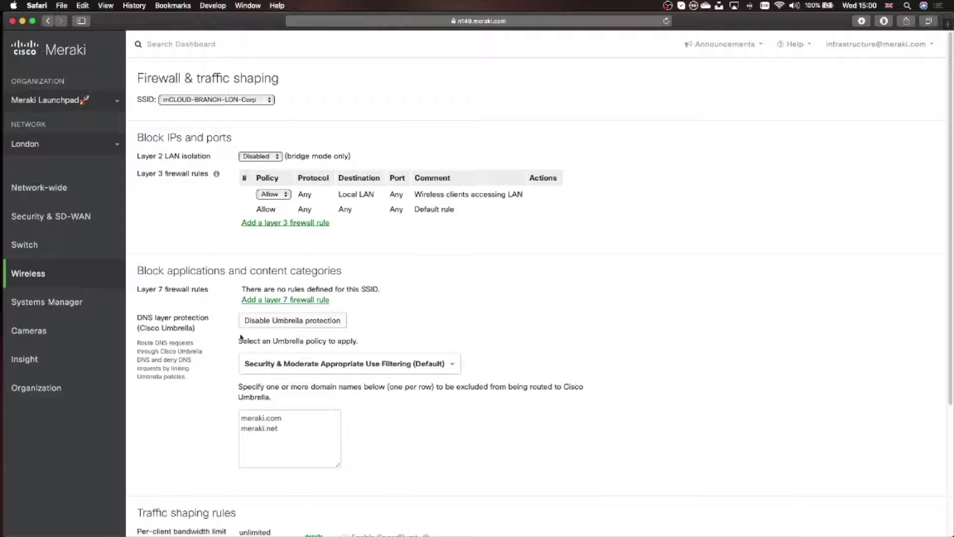
click(451, 365)
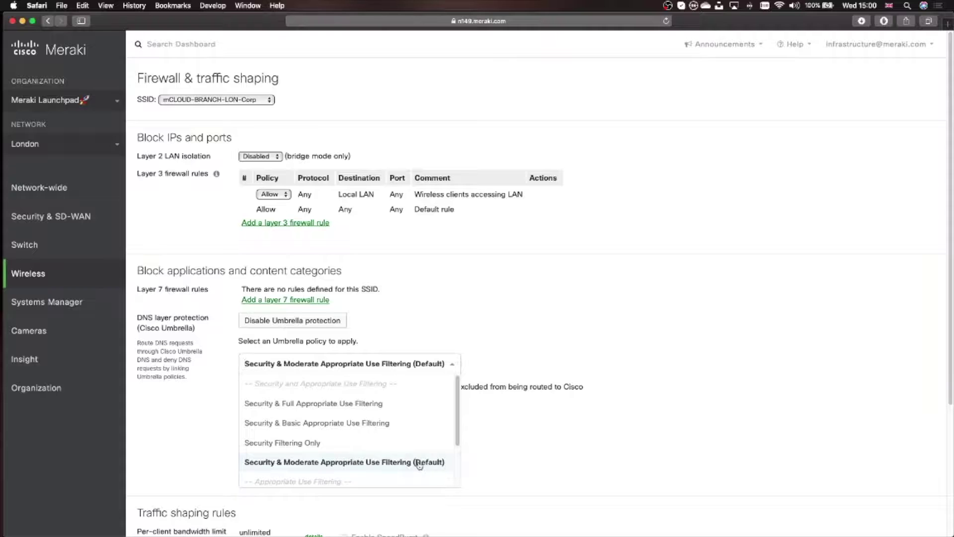
- Search the Meraki Documentation site in a separate tab for "umbrella"
key(super+t)
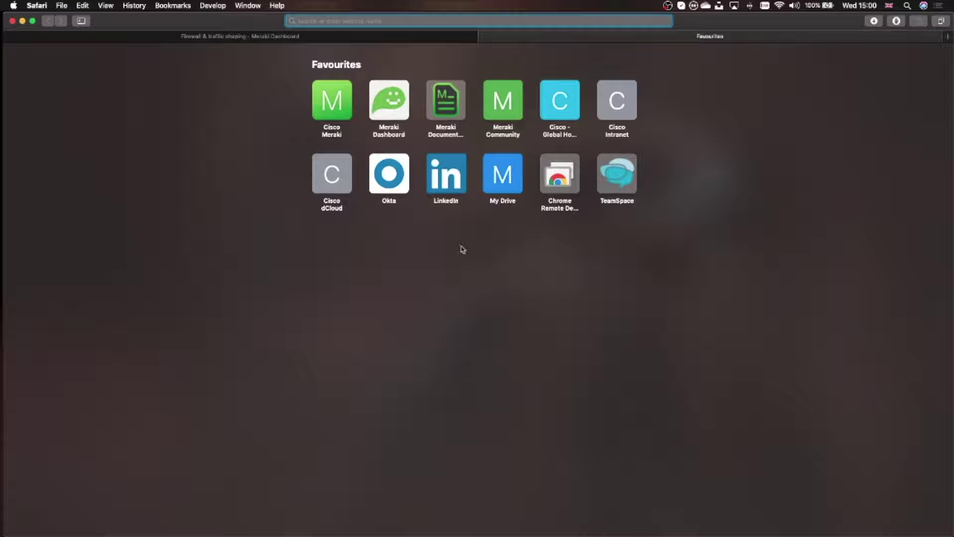
click(453, 112)
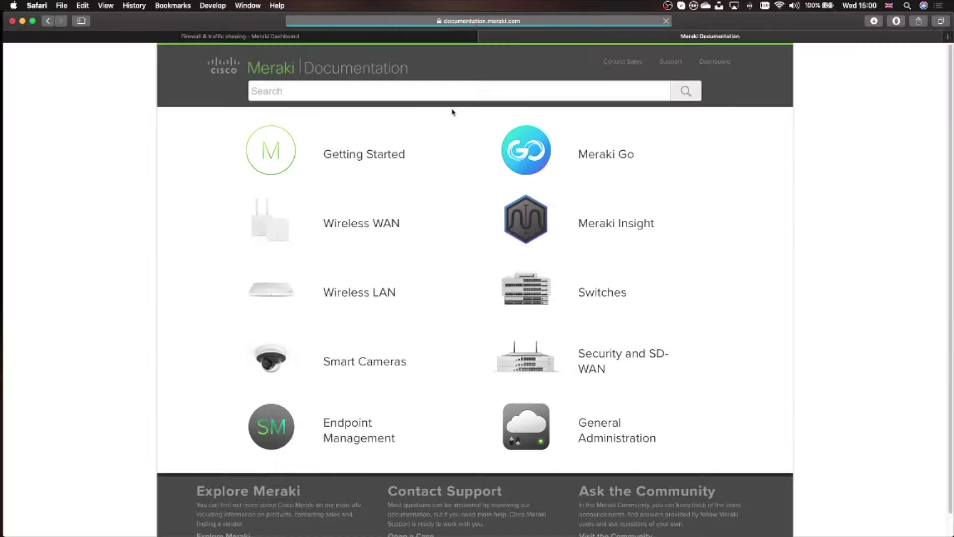
click(390, 93)
text(umbrella)
key(Return)
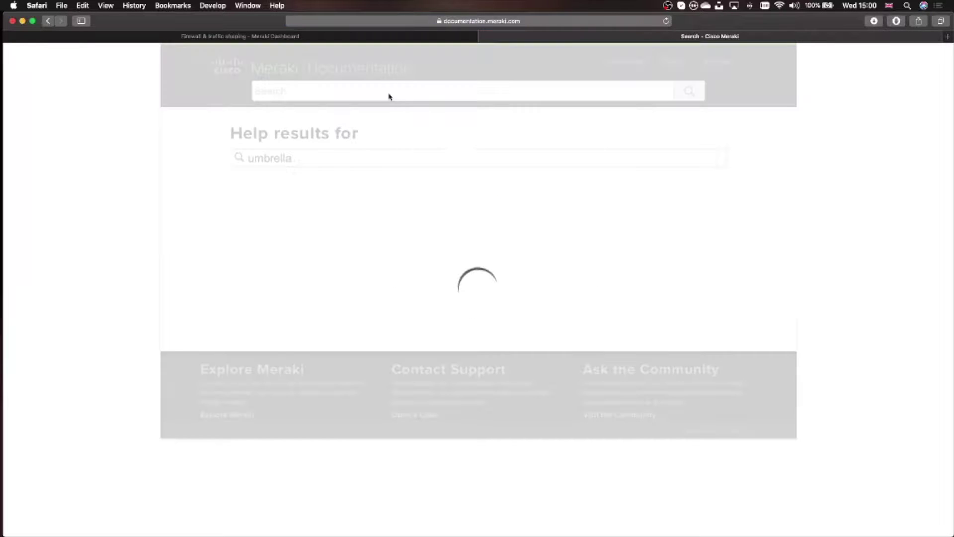
- Open the "Cisco Meraki and Umbrella Integration - MR Advanced/Upgrade License" article and read the Predefined Umbrella Policies Breakdown
click(376, 259)
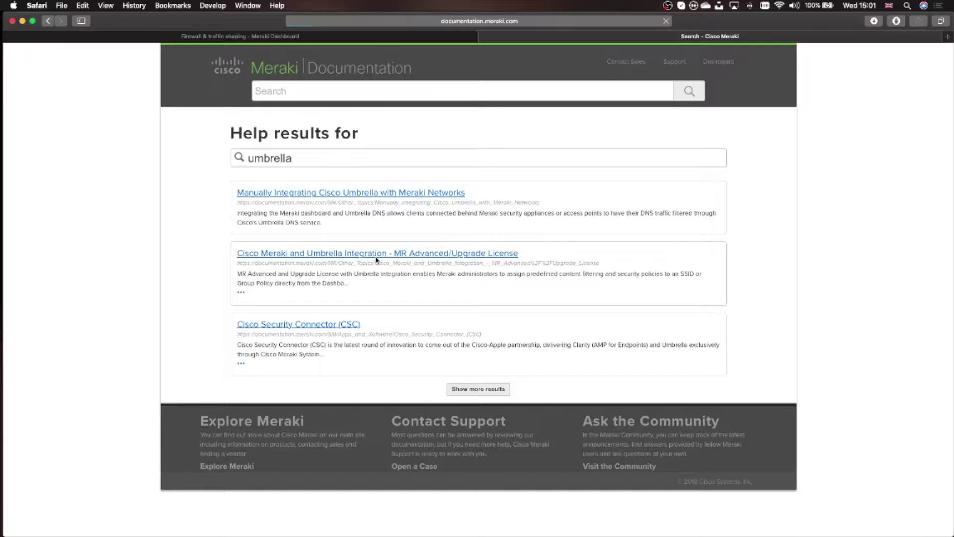
drag(949, 56, 943, 268)
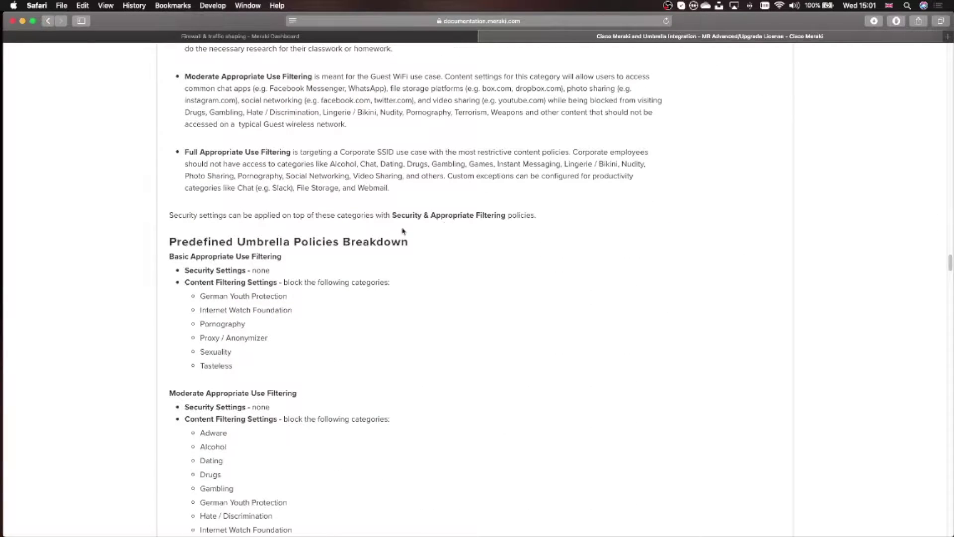
scroll(299, 303, down, 2)
scroll(300, 303, down, 12)
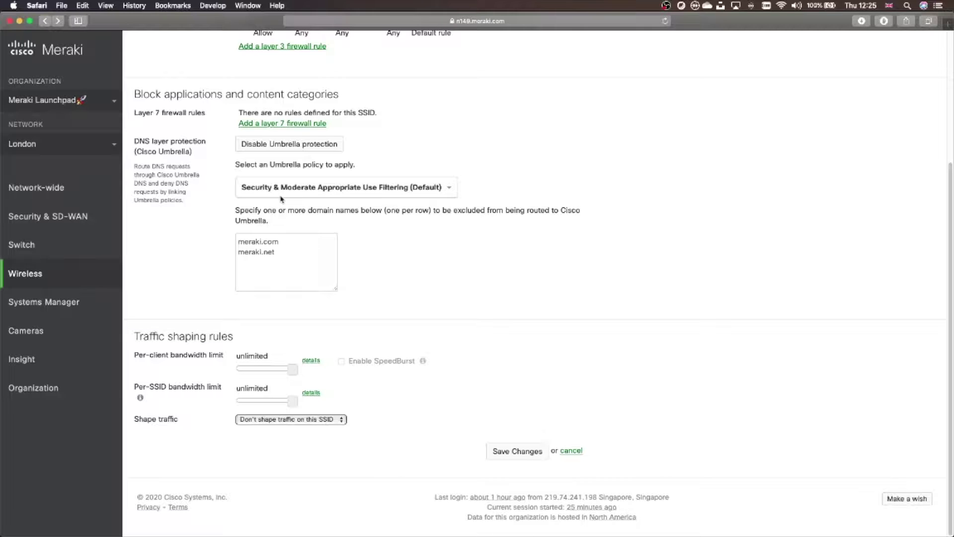
- View the London network's Security Center, followed by the organization-wide Security Center
mouse_move(100, 217)
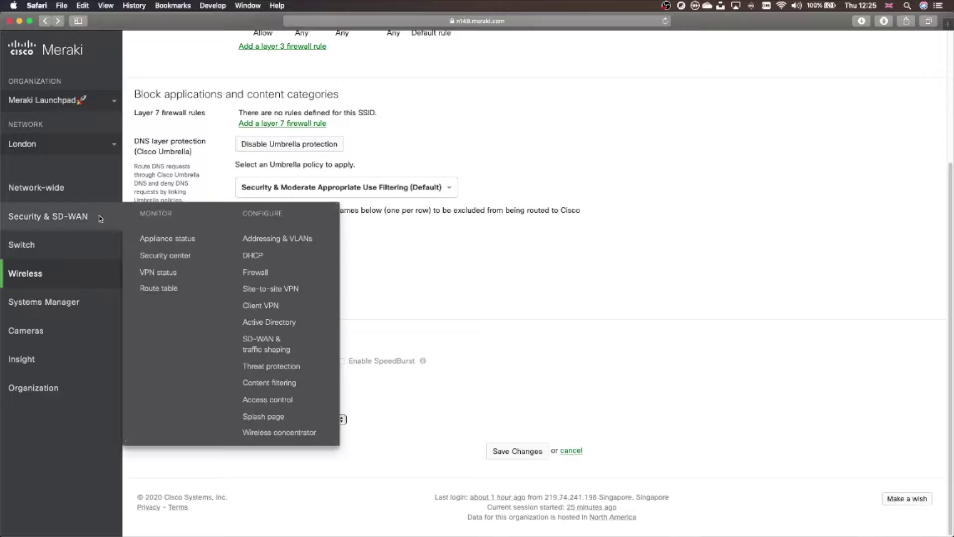
click(165, 255)
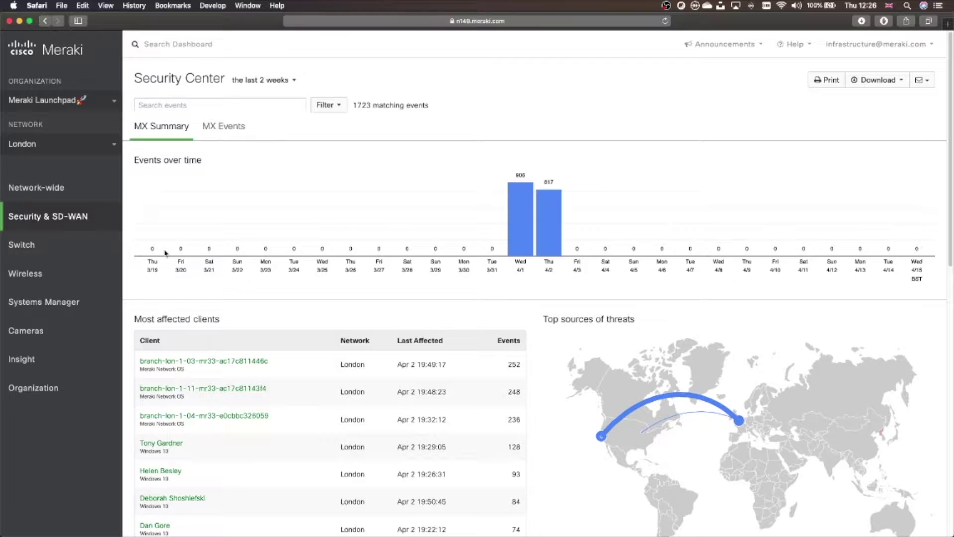
mouse_move(63, 388)
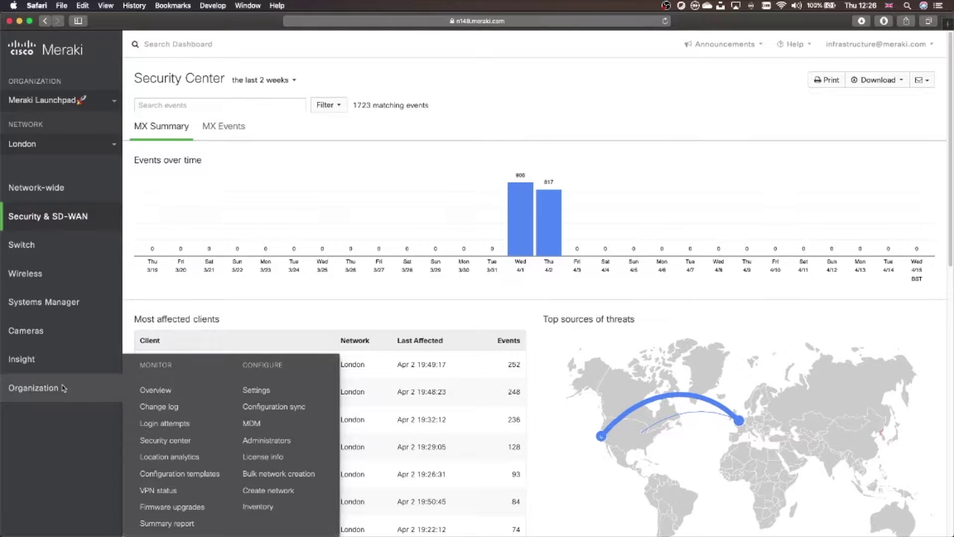
click(175, 439)
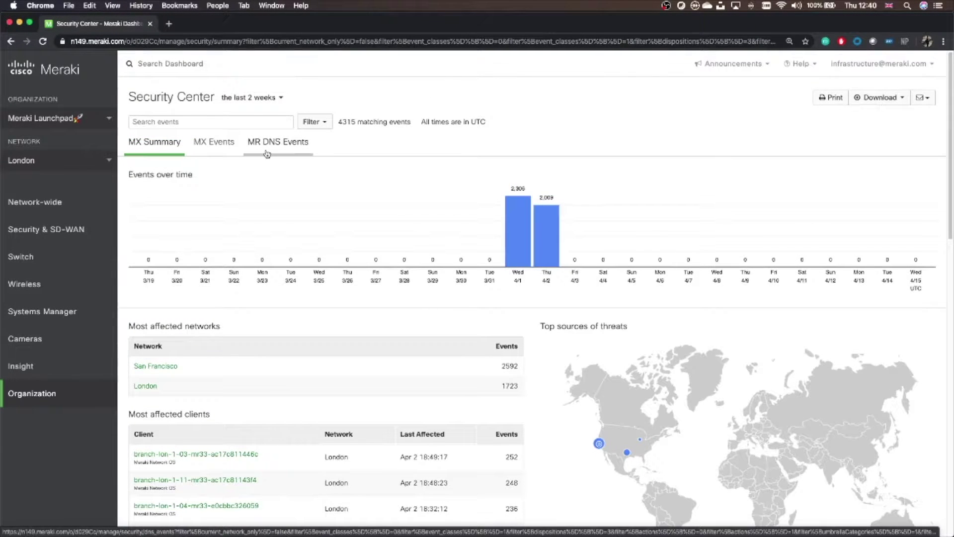
- Show the MR DNS events and filter them to Security events only, followed by Content events only
click(267, 154)
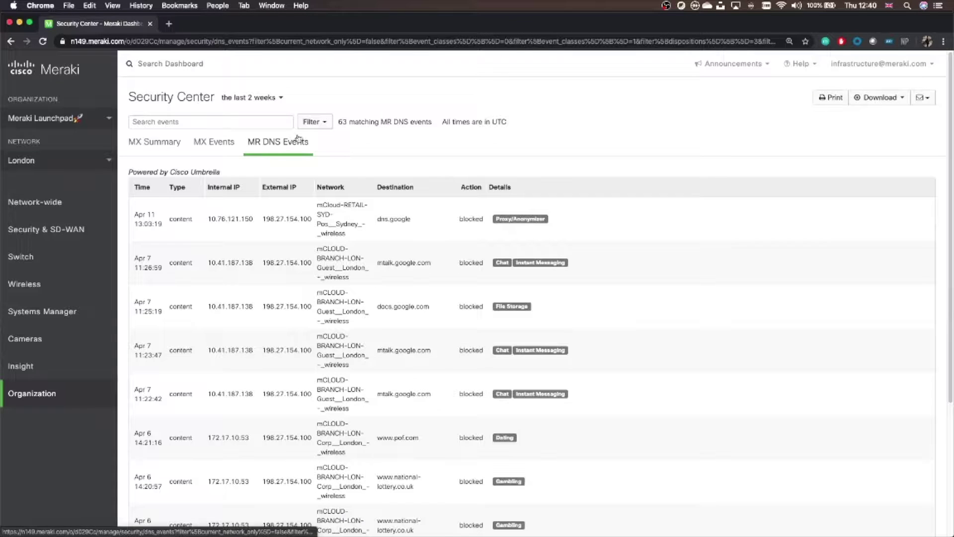
click(324, 125)
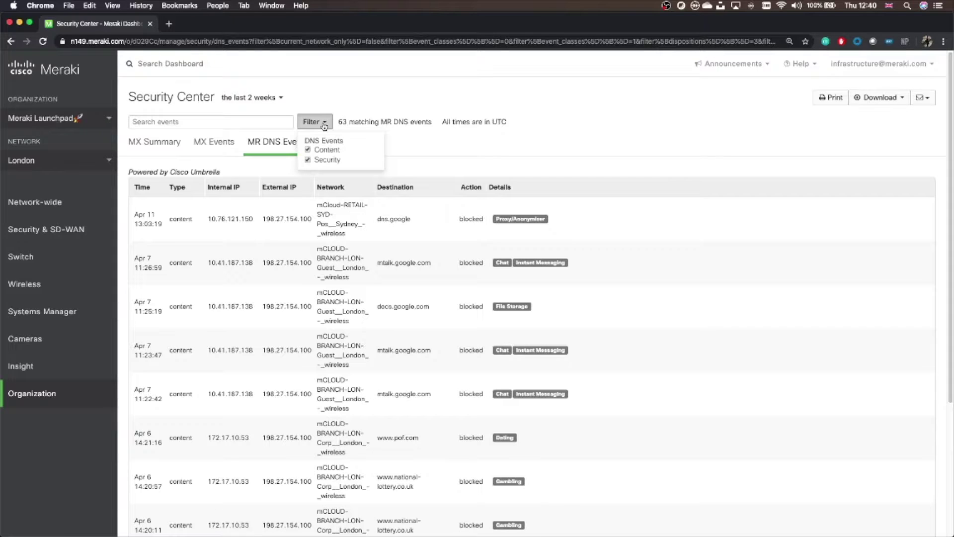
click(316, 150)
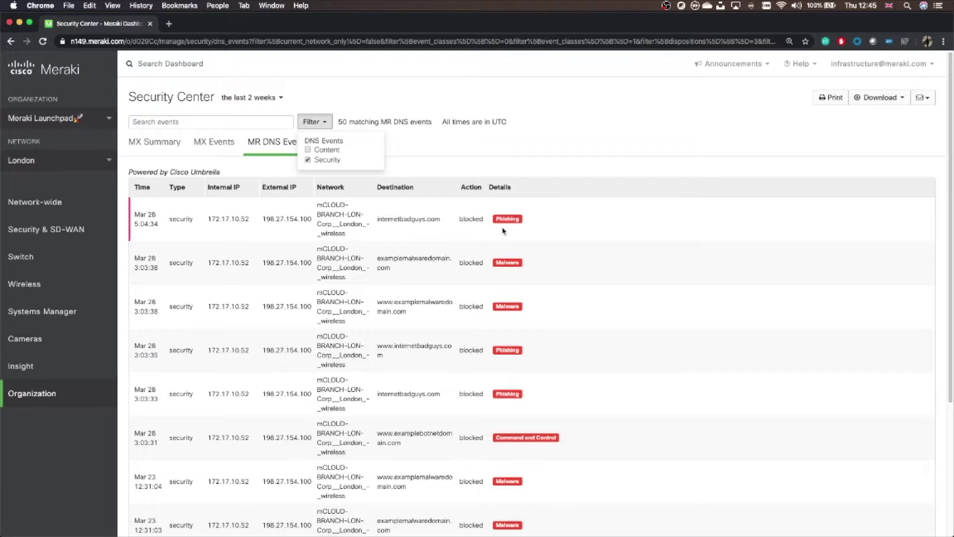
click(308, 150)
click(308, 160)
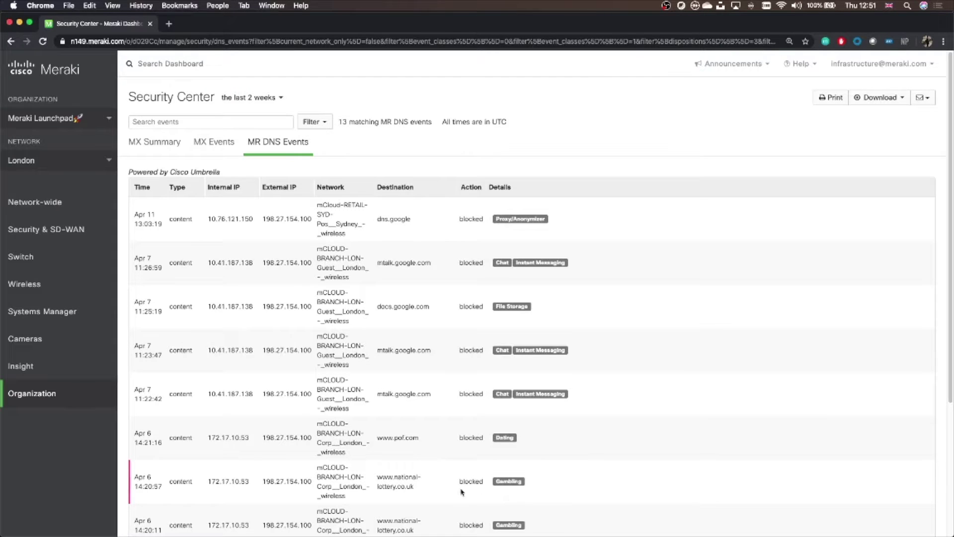
- From the MX Summary's most affected clients, open the client details of the London Windows 10 client with 93 events
click(149, 144)
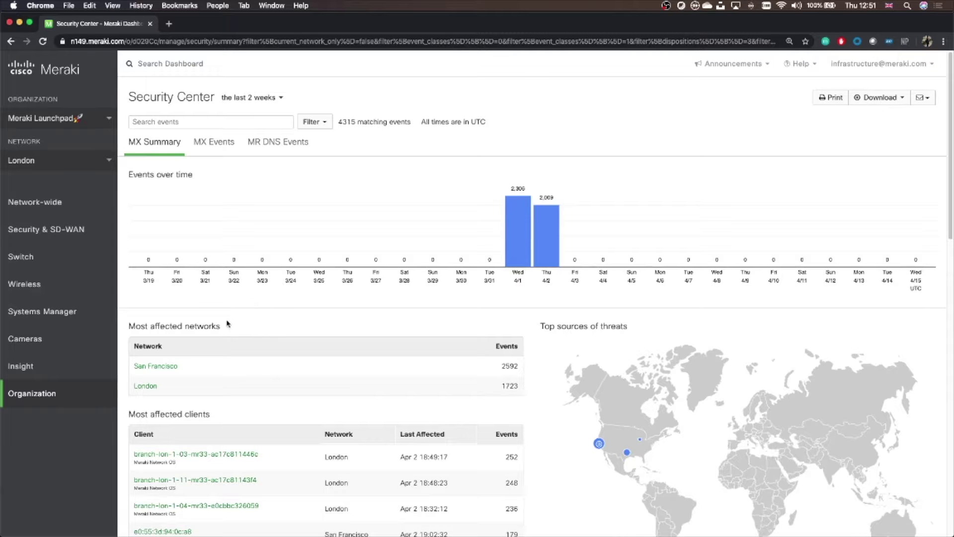
scroll(189, 375, down, 6)
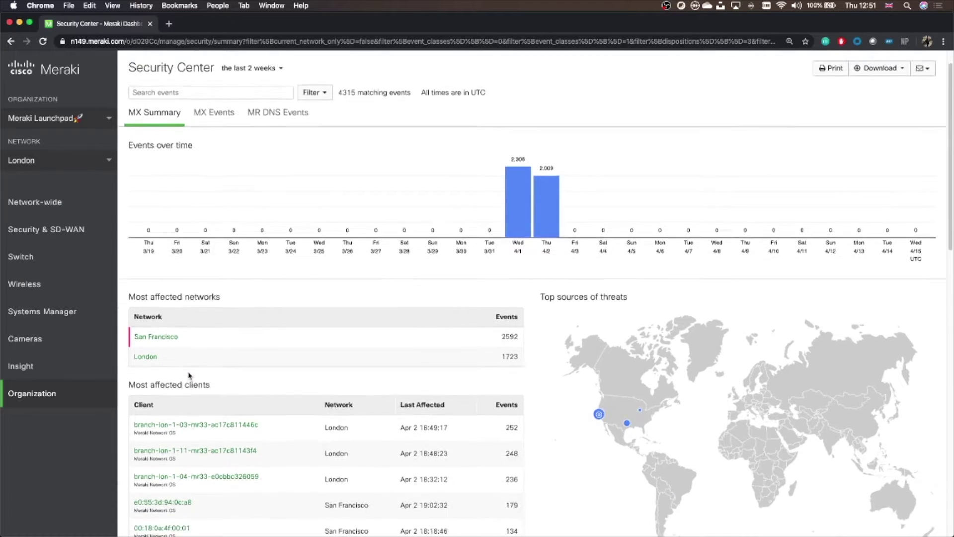
scroll(189, 376, down, 1)
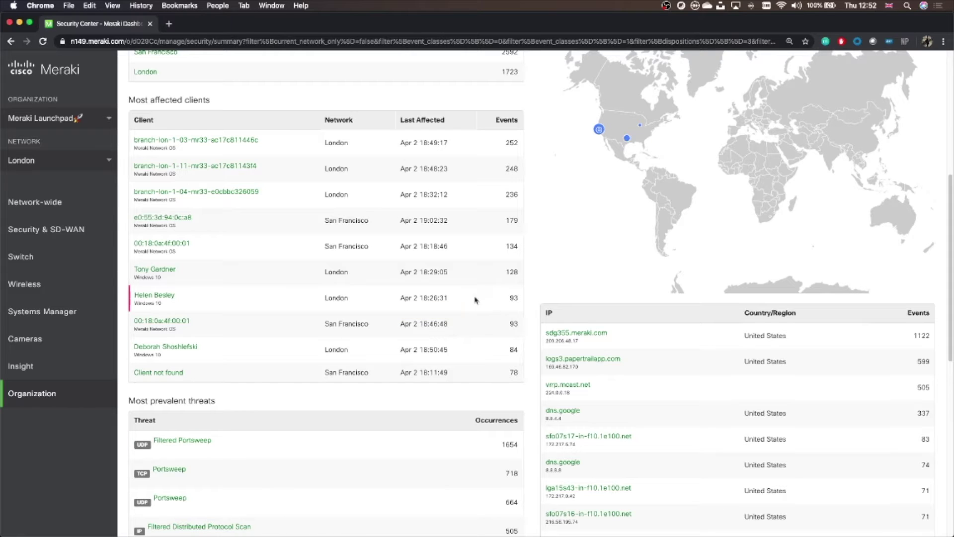
click(169, 297)
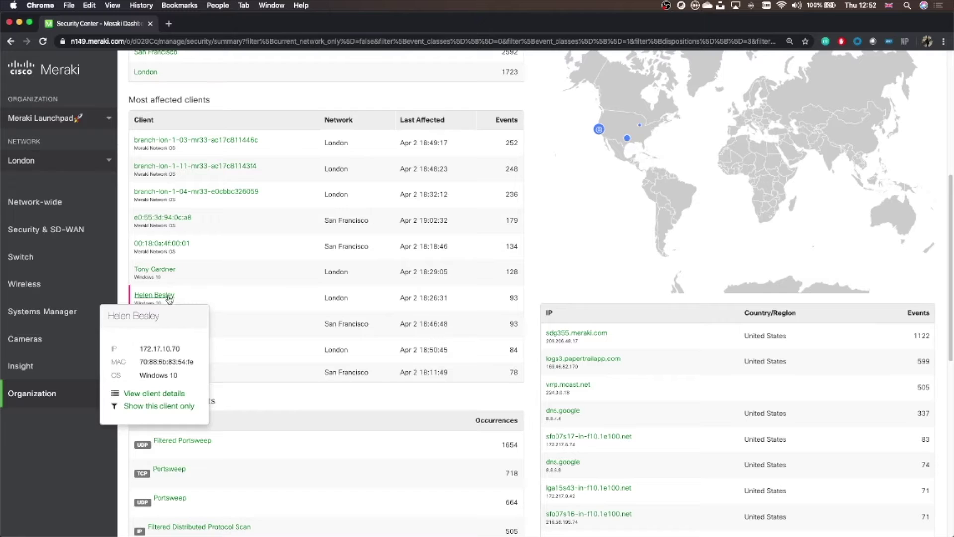
click(154, 394)
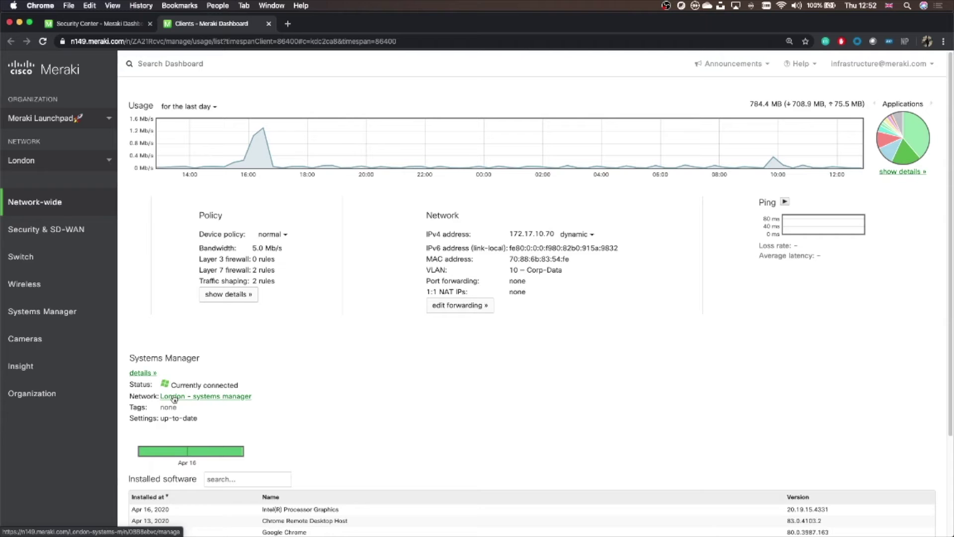
- Select Blocked as the client's device policy
click(269, 235)
click(266, 289)
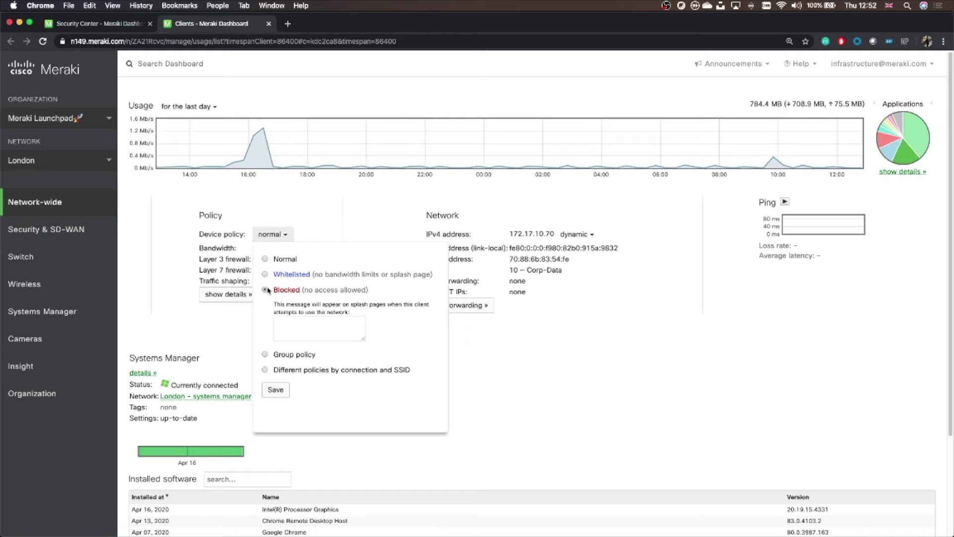